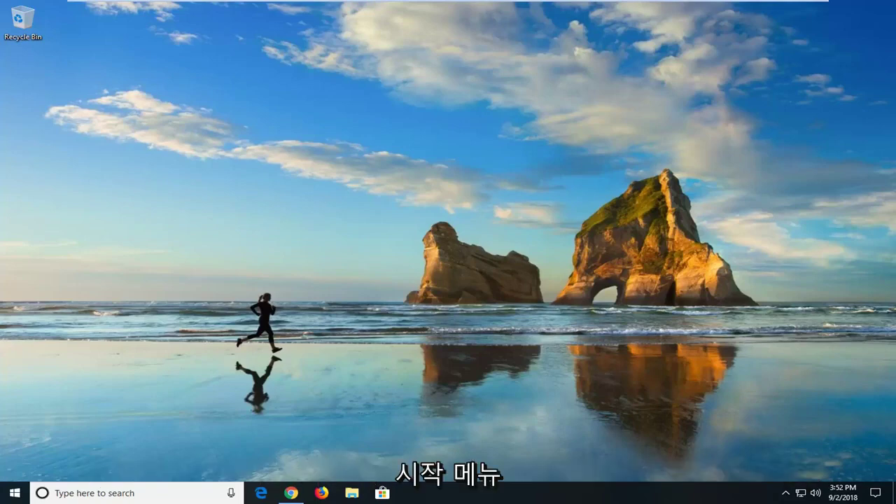
Step: Launch Control Panel by searching 'control panel' from Start
click(10, 499)
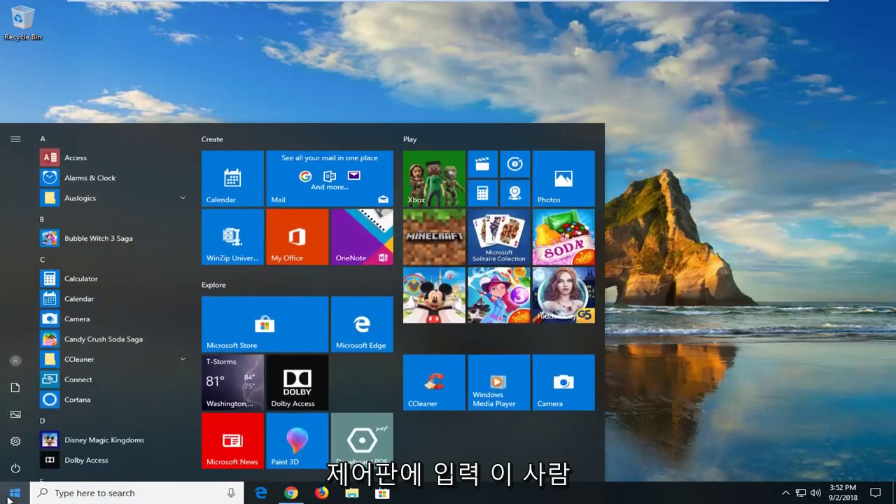
text(control panel)
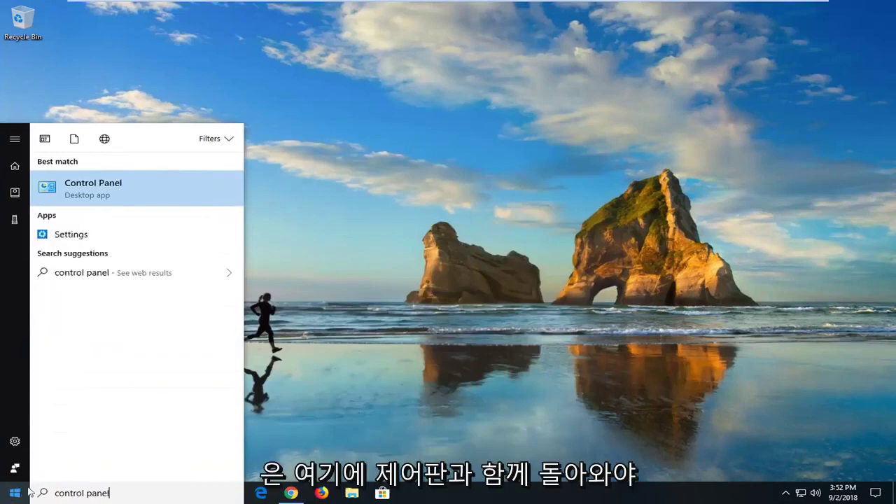
click(88, 192)
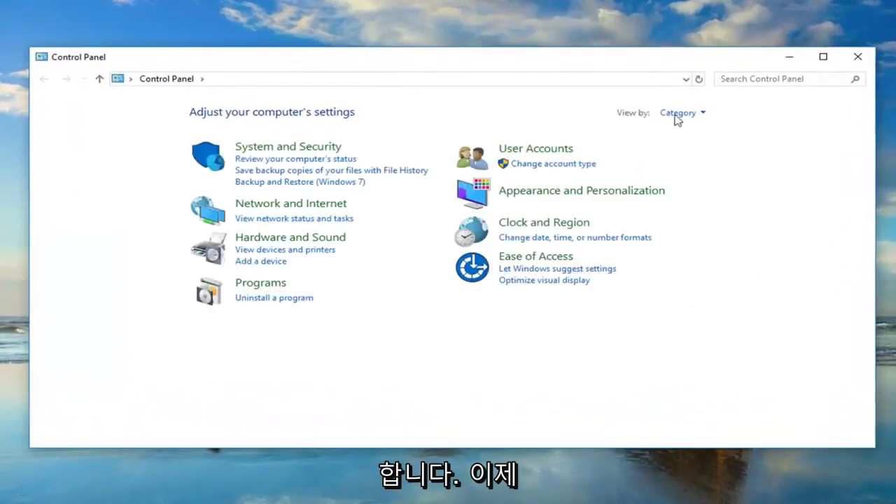
Step: Switch View by to Large icons and open Power Options
click(685, 114)
click(686, 150)
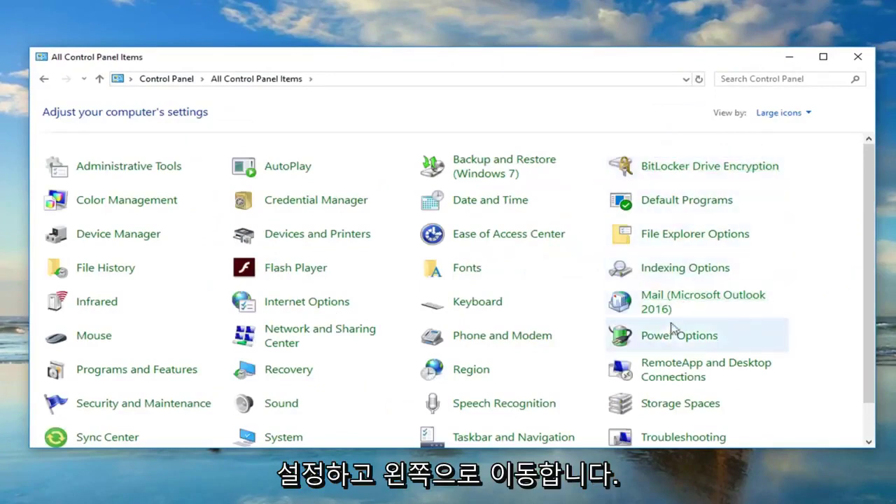
click(671, 338)
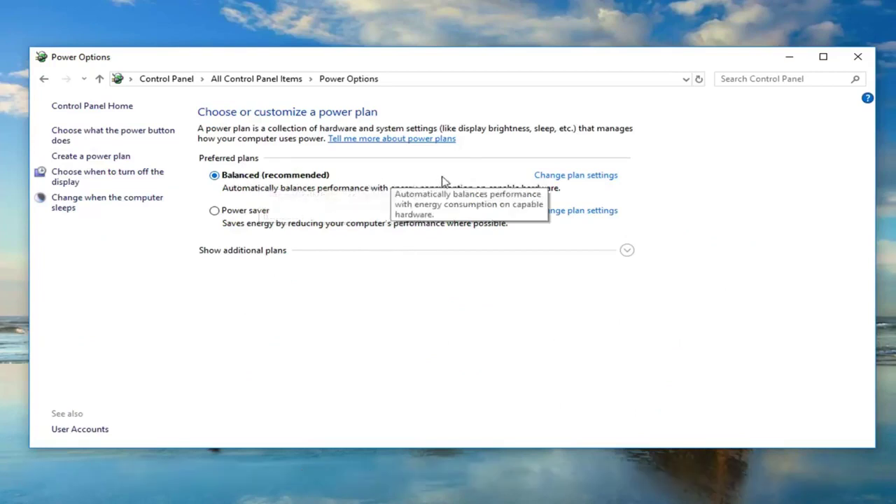
Step: Open the Balanced plan's advanced power settings and expand the Sleep group
click(574, 177)
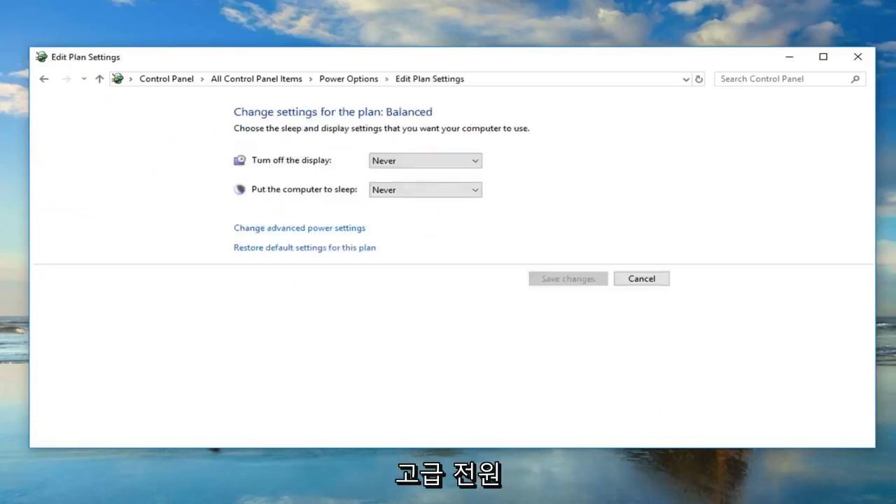
click(290, 233)
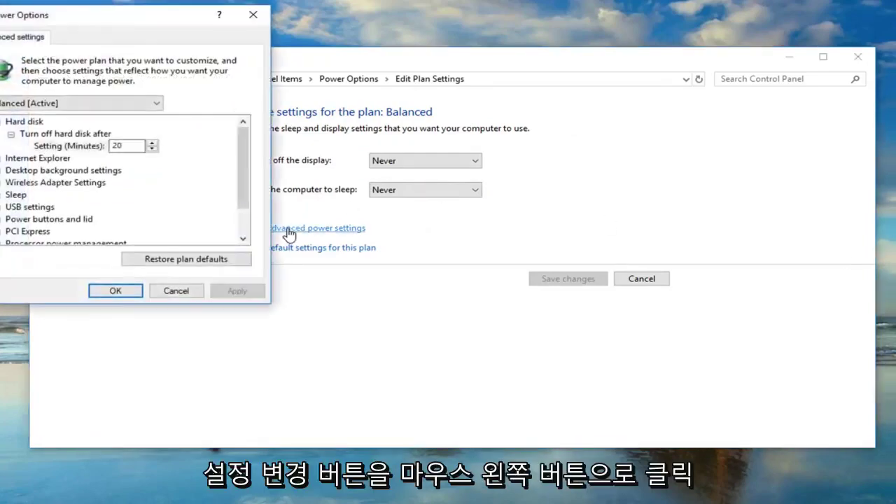
drag(127, 25, 439, 82)
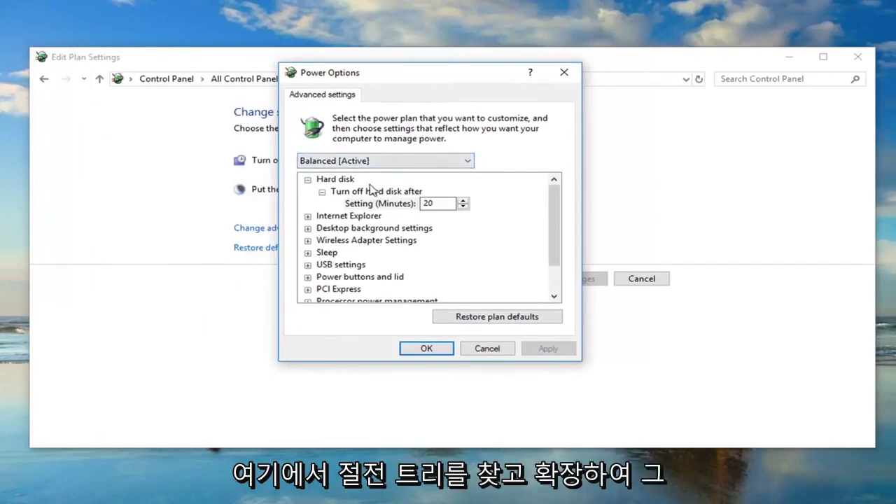
click(328, 253)
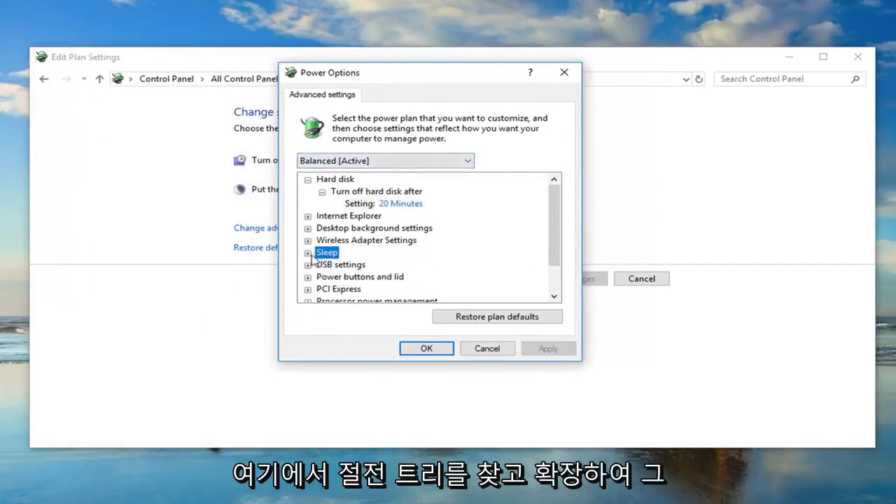
click(310, 254)
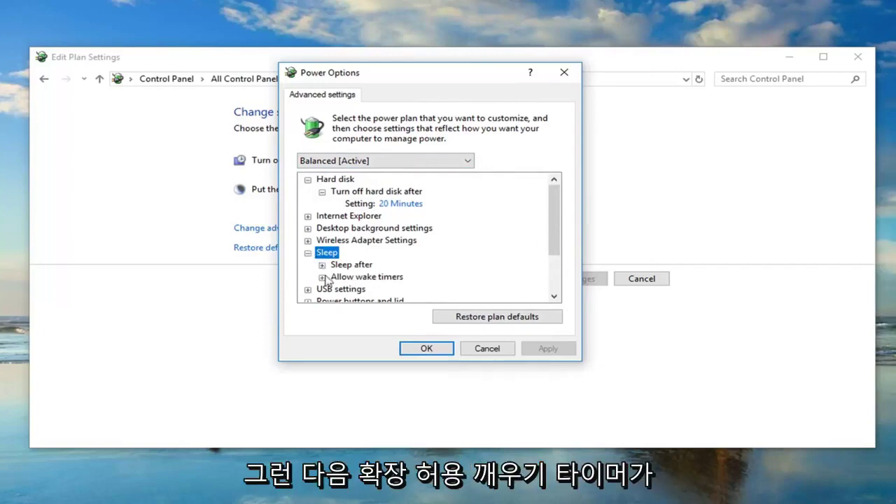
Step: Set Allow wake timers to Disable, then apply and confirm with OK
click(399, 277)
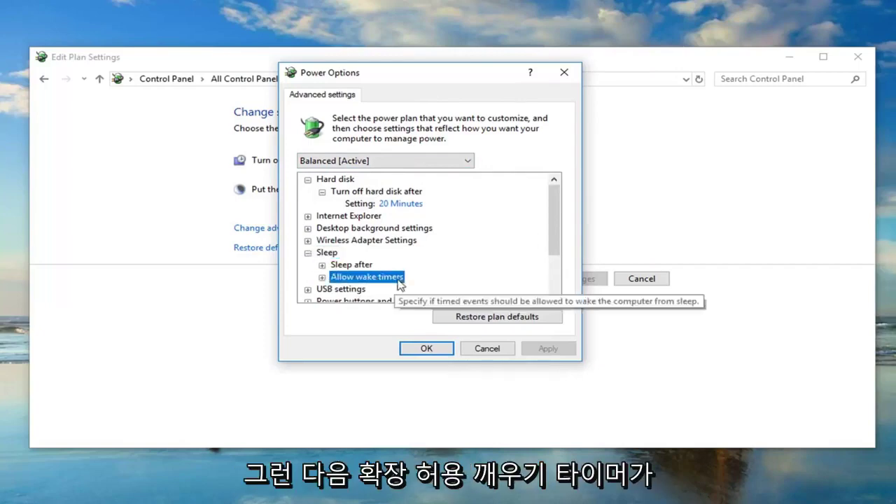
click(322, 276)
scroll(360, 279, down, 1)
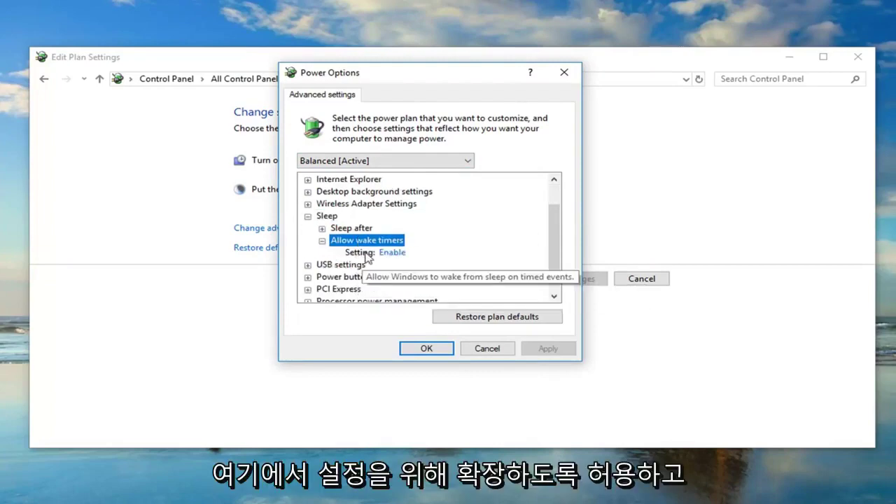
click(367, 255)
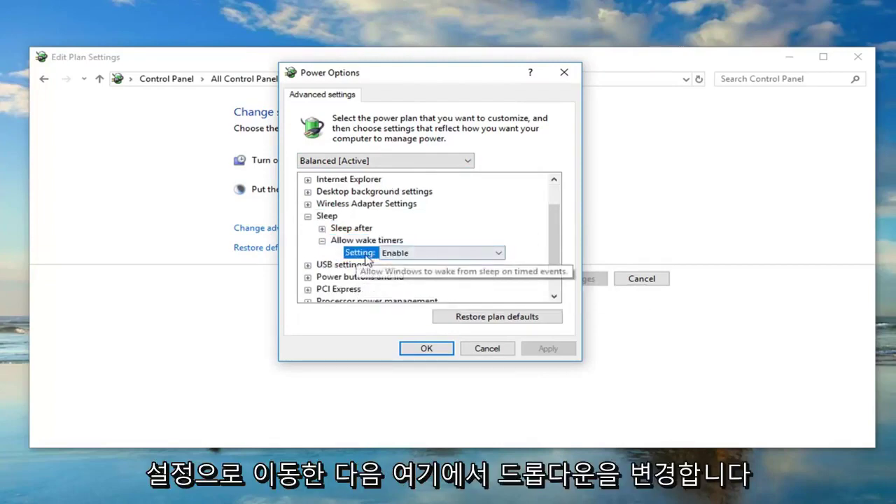
click(487, 259)
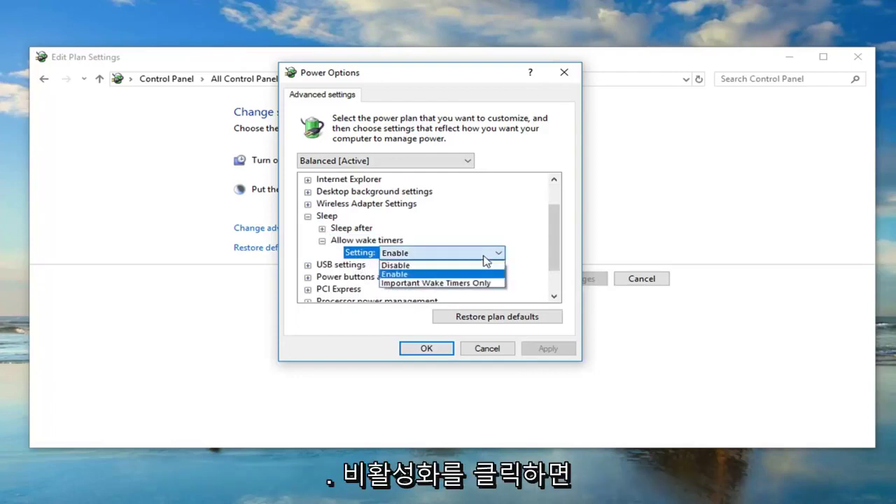
click(394, 264)
click(554, 350)
click(431, 349)
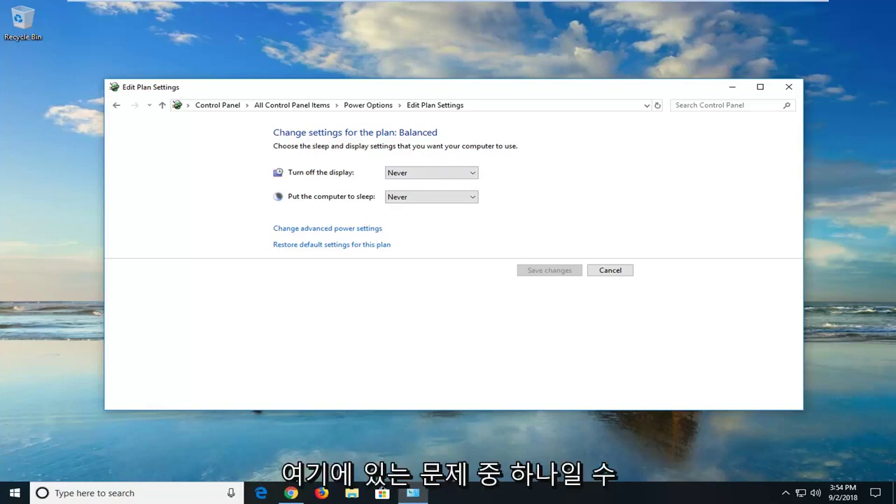
Step: Close Edit Plan Settings and open the System page via a Start search for 'system'
click(787, 89)
click(3, 495)
text(system)
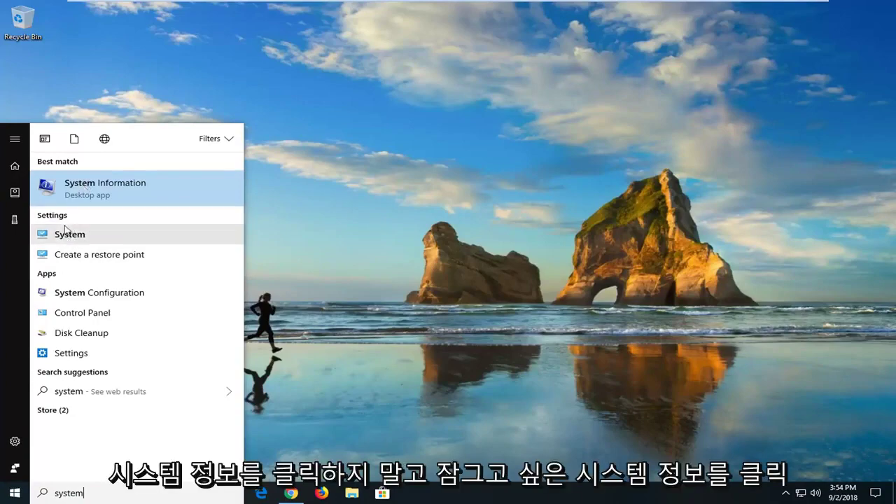
click(69, 236)
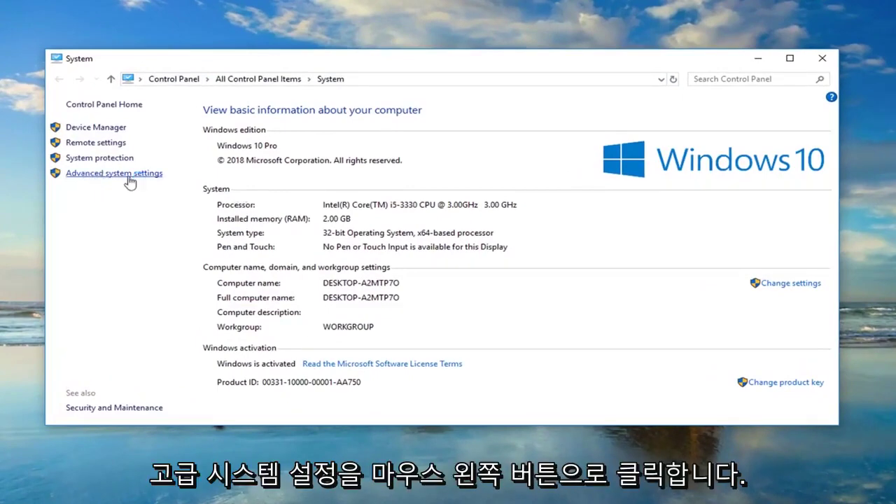
Step: Uncheck Automatically restart in Startup and Recovery, then close System Properties and System
click(129, 177)
drag(149, 42, 409, 82)
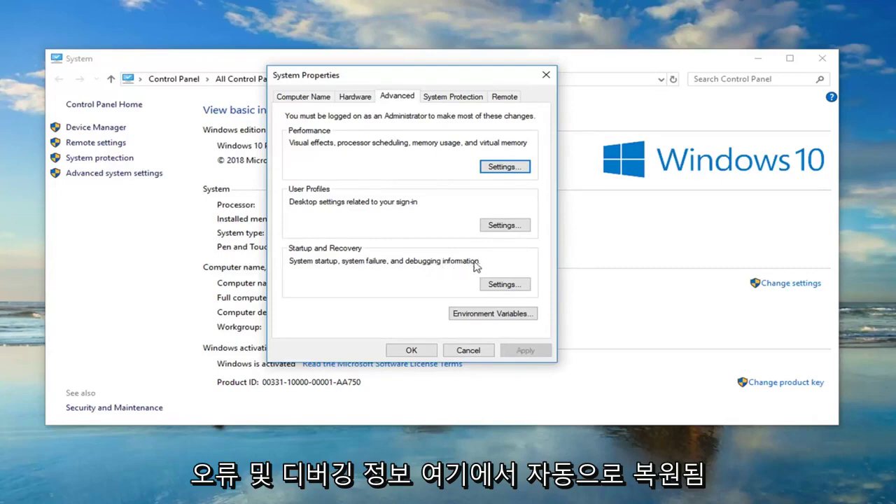
click(502, 284)
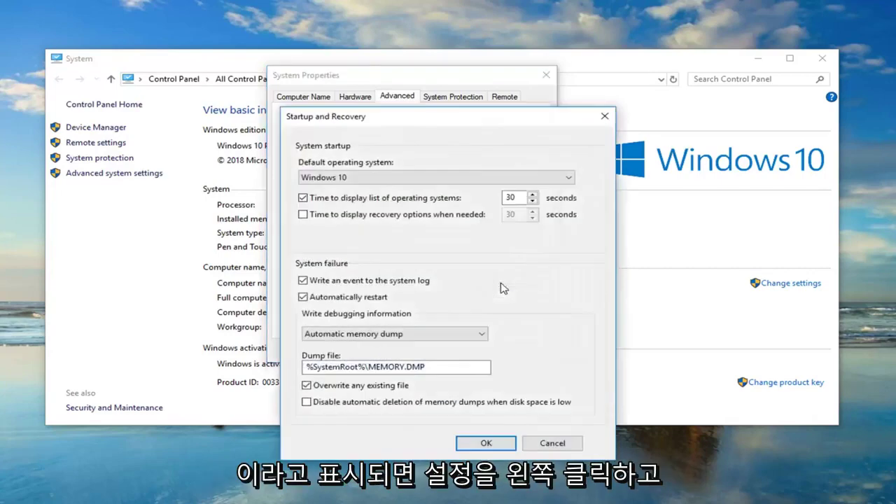
click(306, 299)
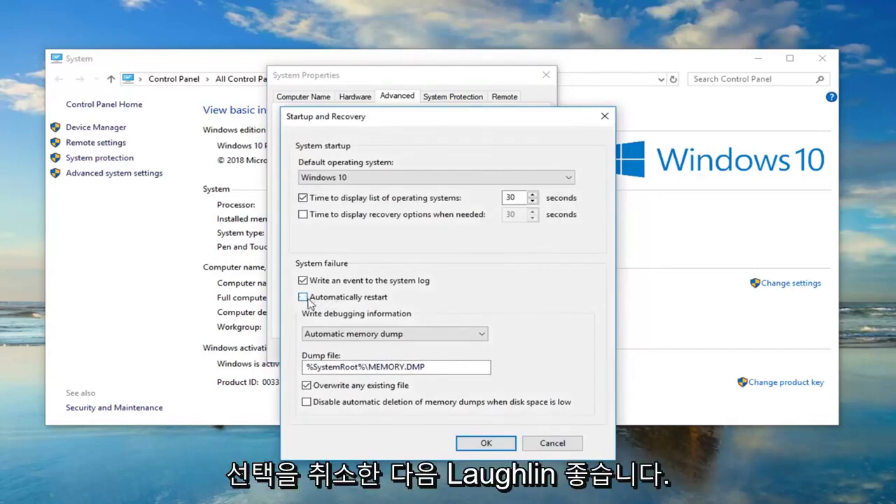
click(483, 446)
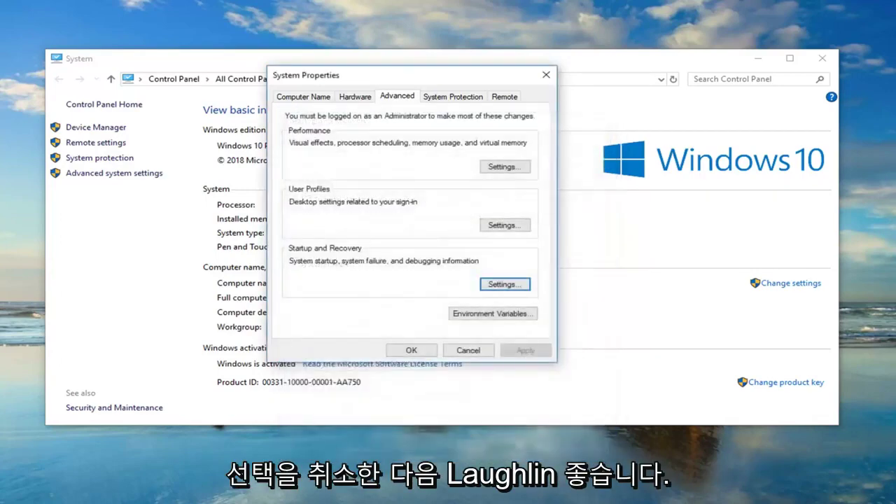
click(546, 74)
click(823, 58)
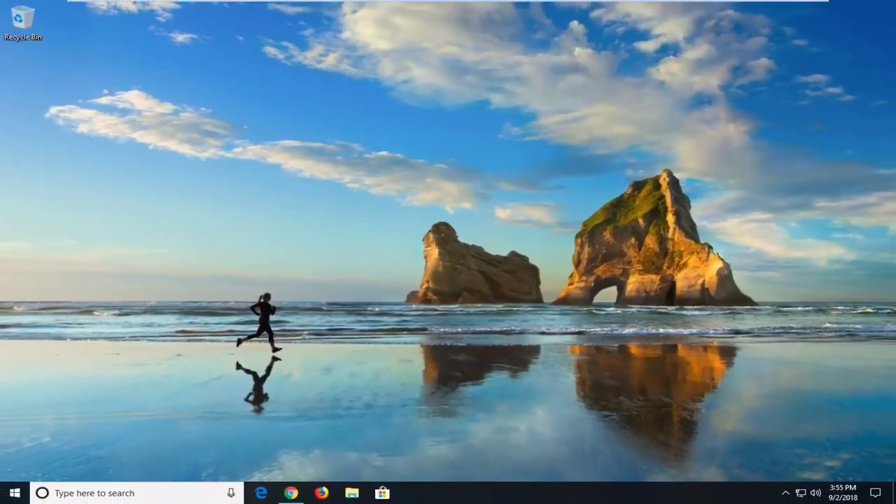
Step: Open Device Manager by searching 'device manag' from the Start menu
click(9, 491)
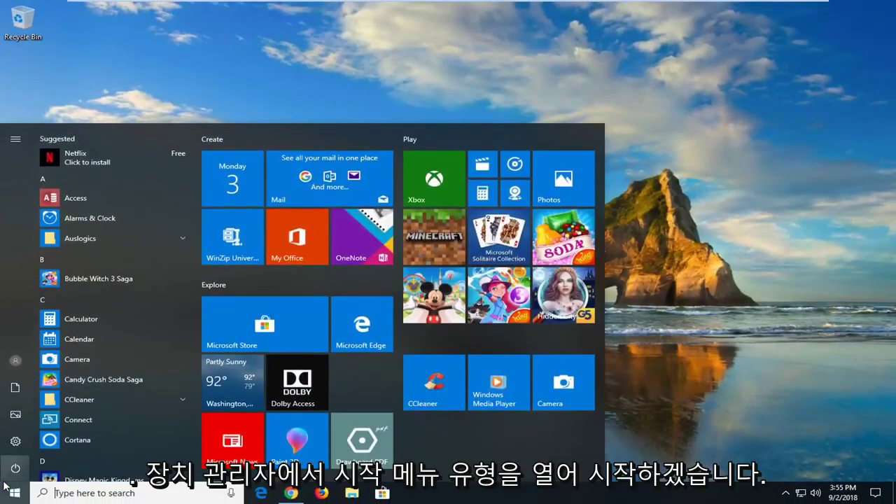
text(device manager)
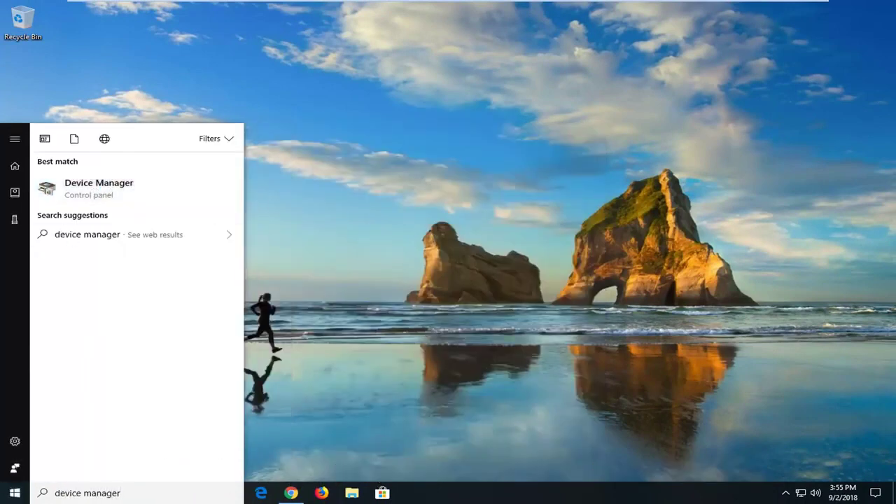
click(292, 124)
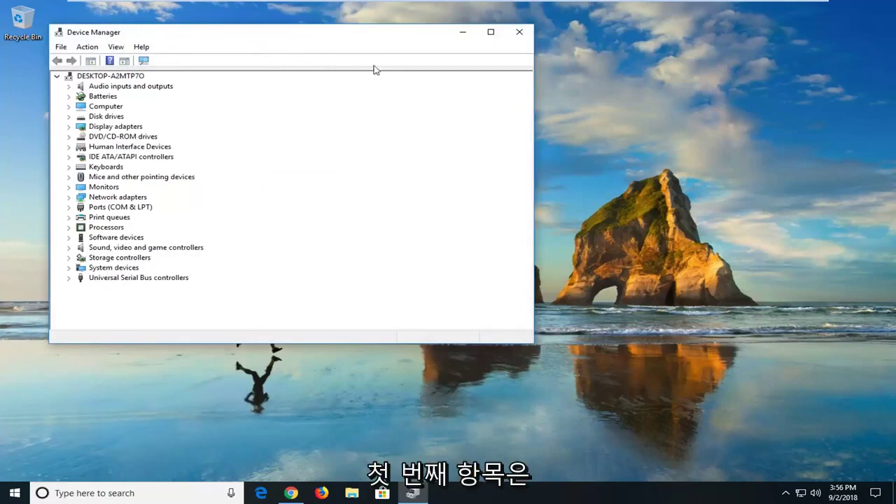
Step: Open the VMware Pointing Device's properties under Mice and view its Resources tab (IRQ 12)
drag(317, 39, 487, 75)
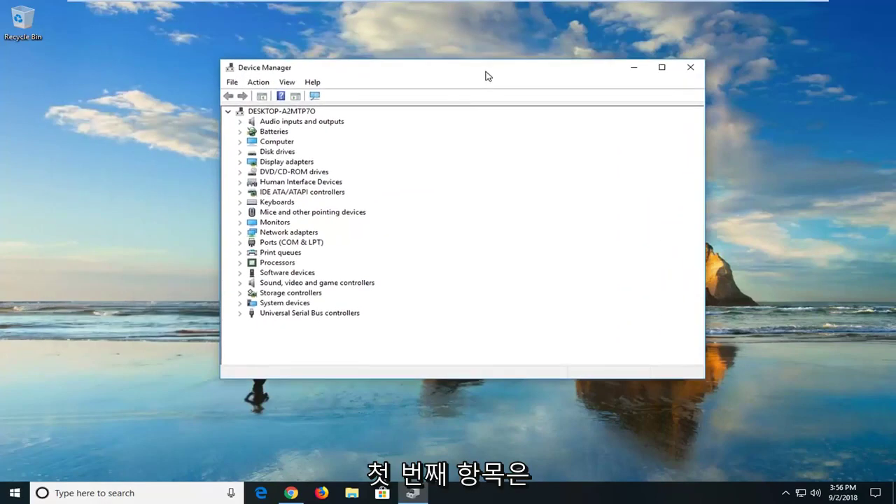
click(319, 212)
click(239, 213)
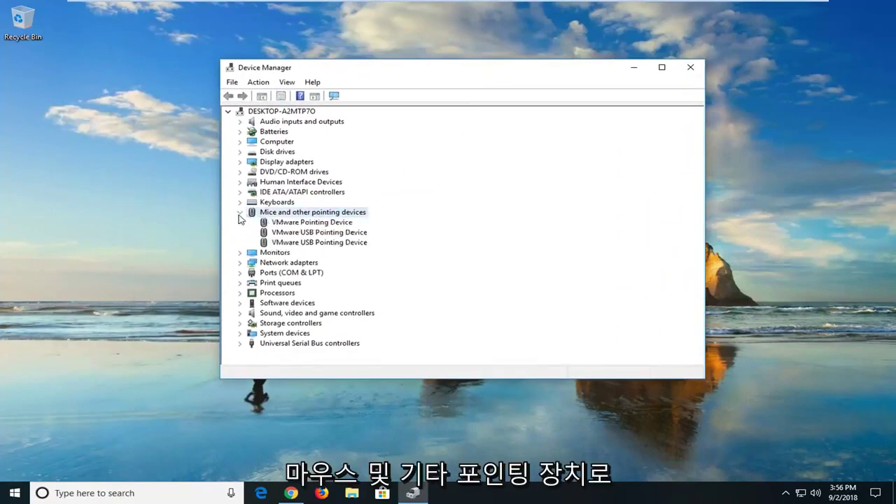
click(318, 223)
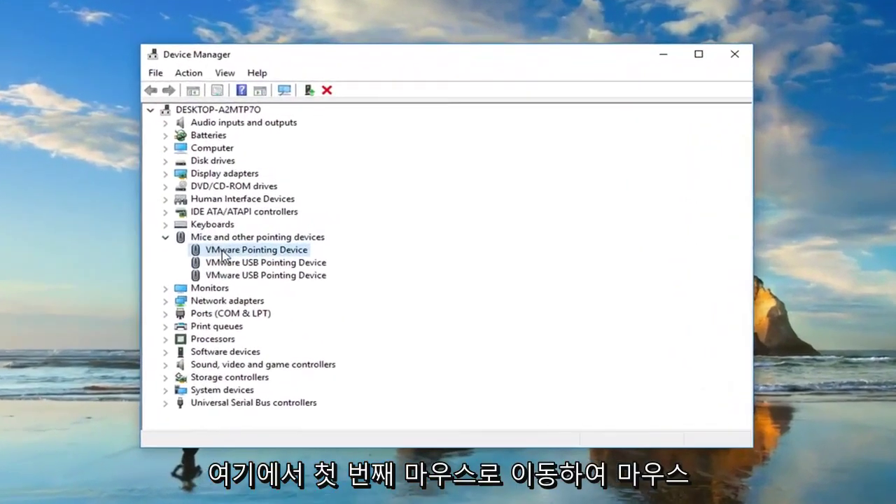
right_click(223, 255)
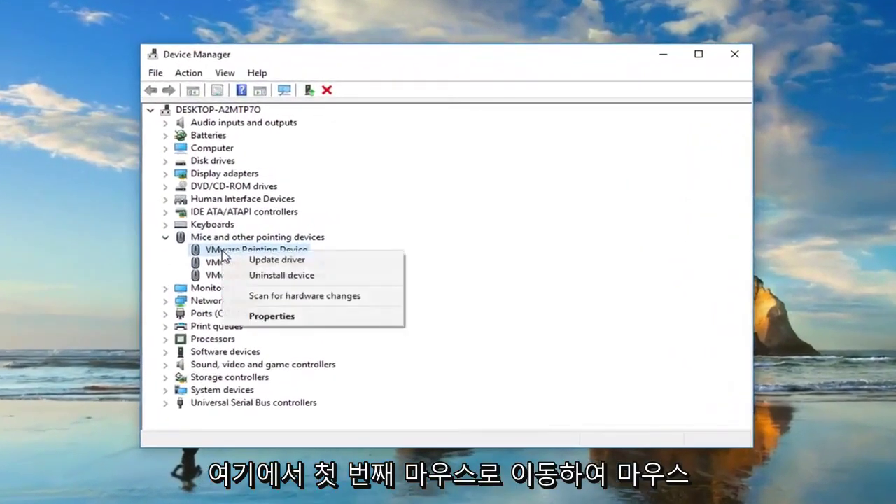
click(270, 316)
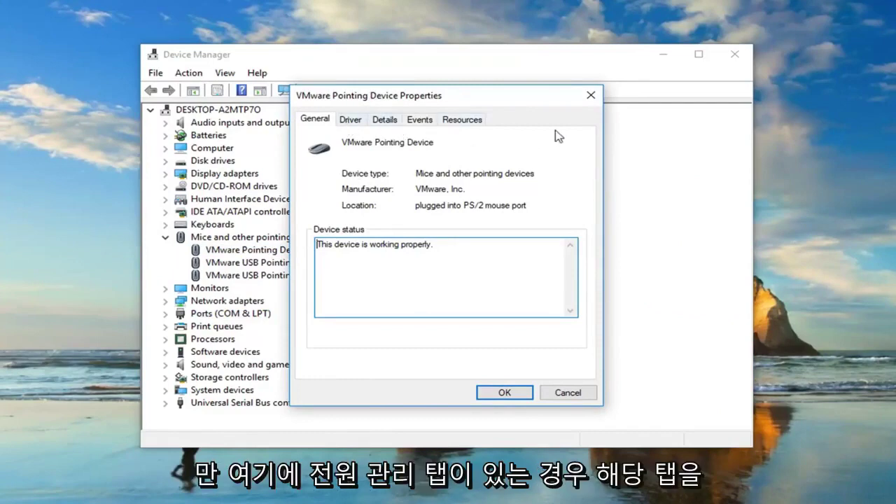
click(465, 123)
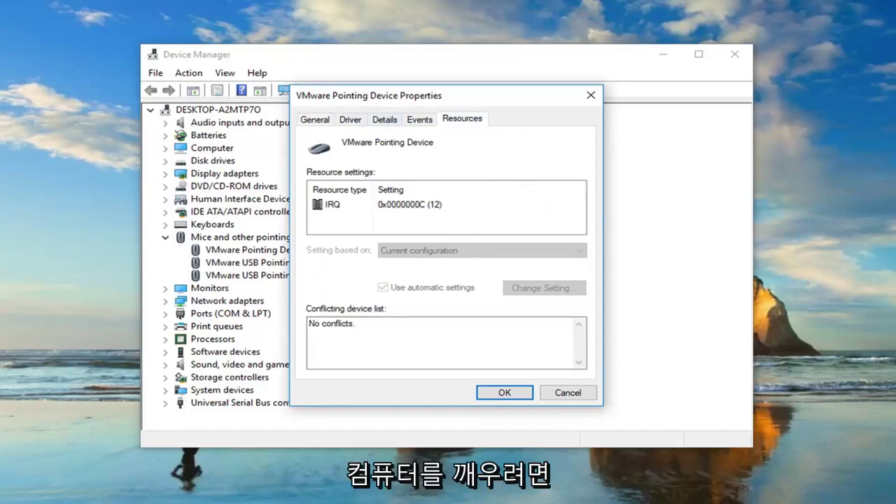
Step: Close the pointing device properties and open the Standard PS/2 Keyboard's properties under Keyboards
click(589, 95)
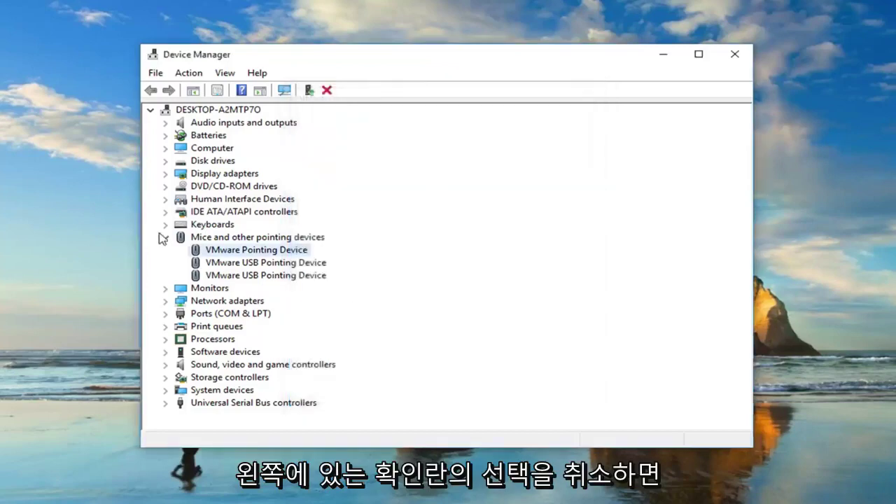
double_click(179, 226)
double_click(222, 238)
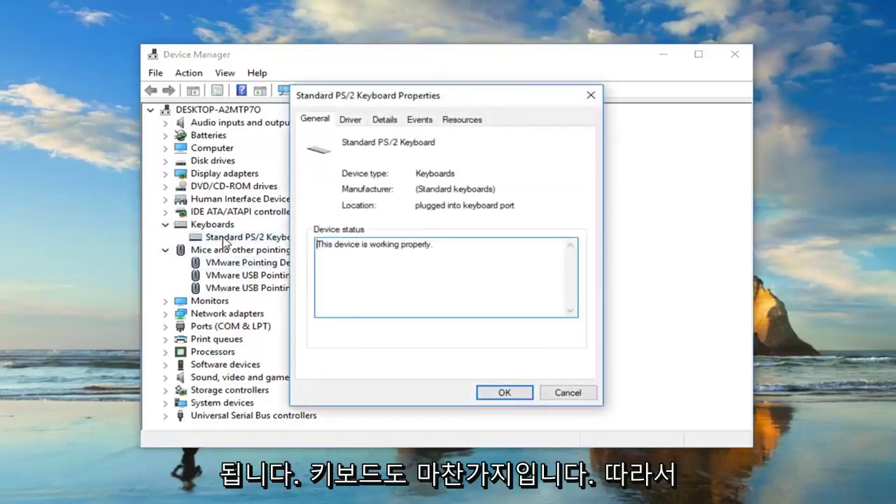